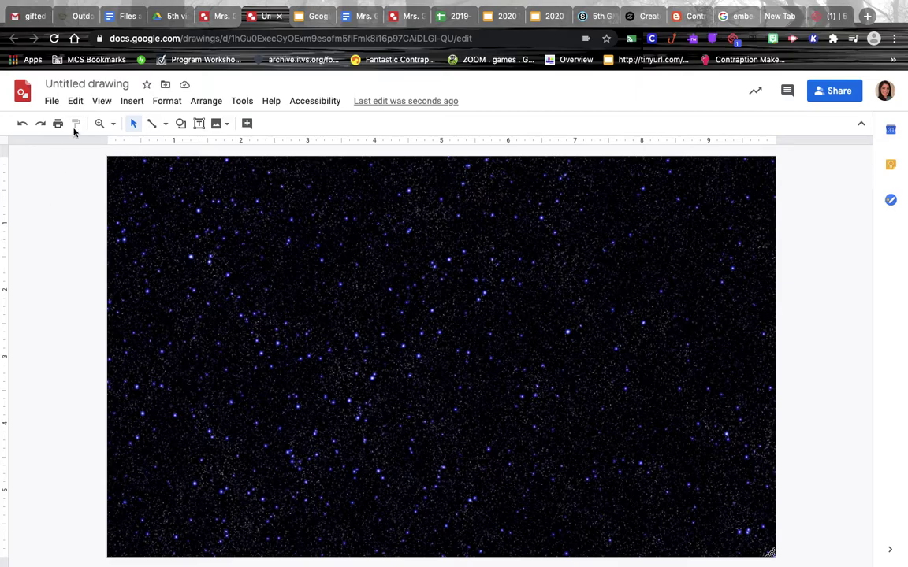
# - Run a web image search for 'saturn transparent', replacing the old alien query
pyautogui.click(133, 100)
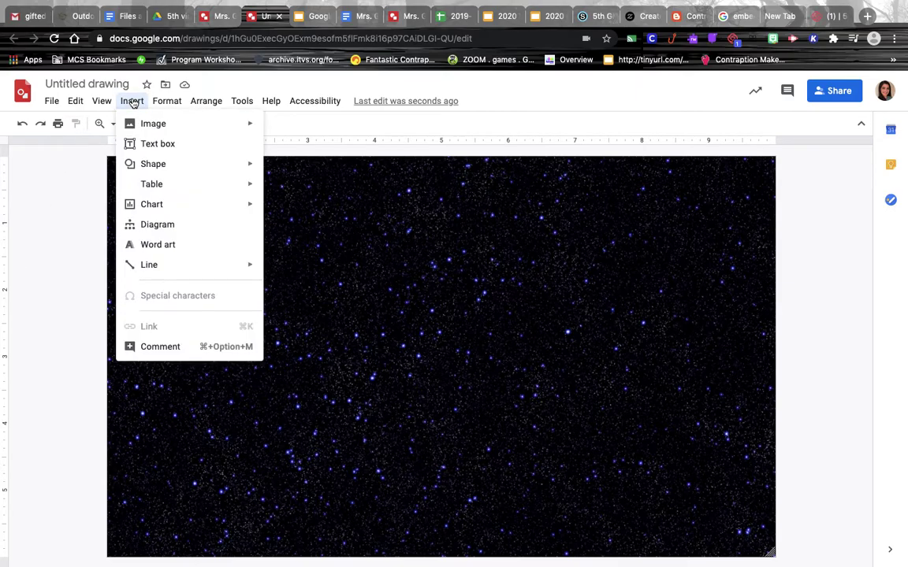
pyautogui.moveTo(150, 125)
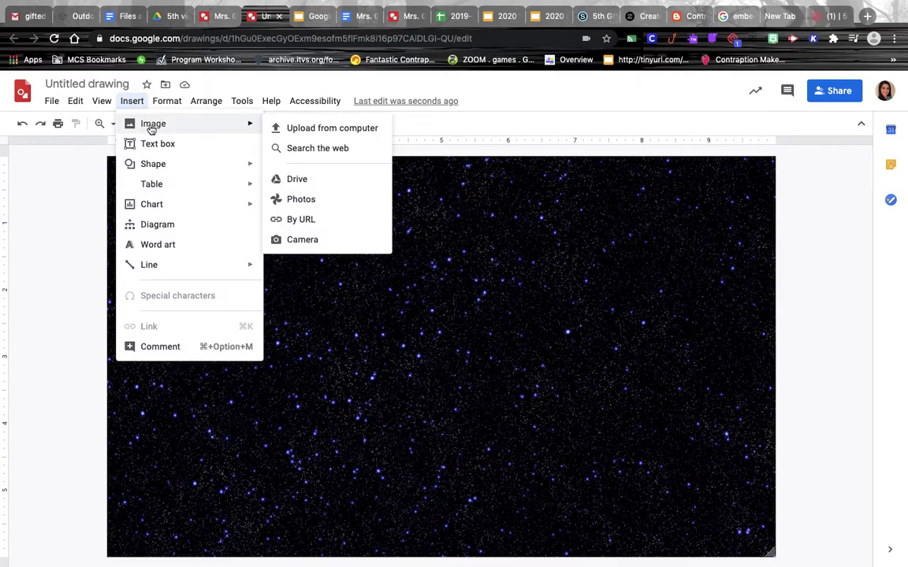
pyautogui.click(303, 150)
pyautogui.moveTo(774, 130); pyautogui.dragTo(632, 116)
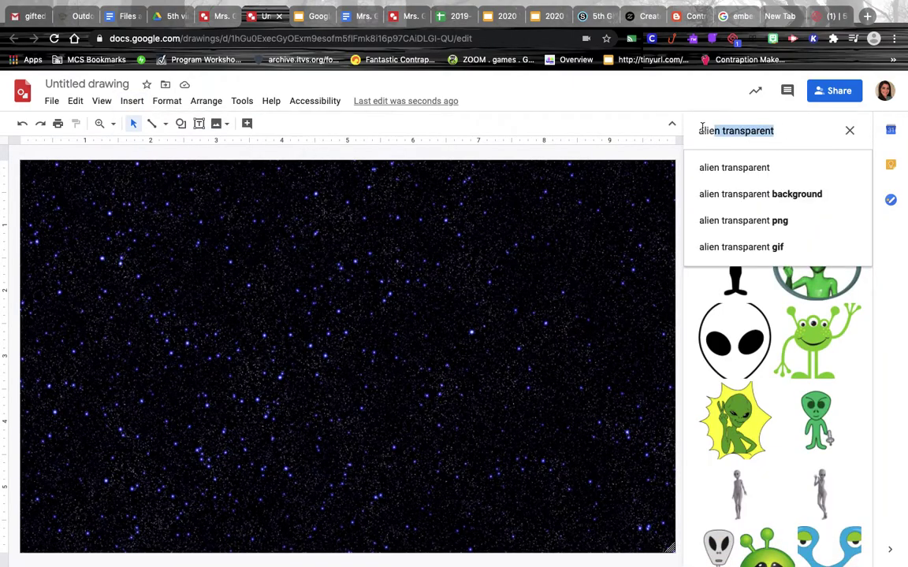
pyautogui.press('BackSpace')
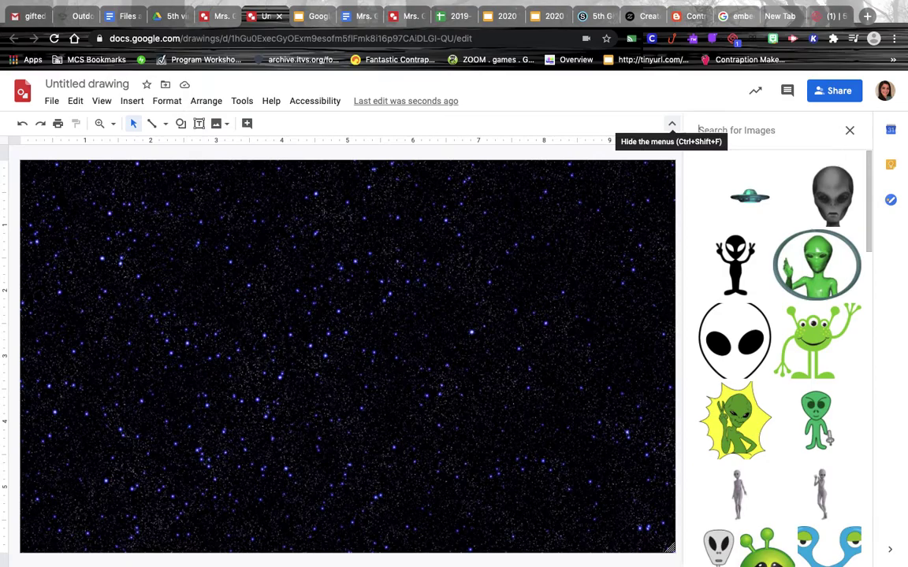
pyautogui.write('sat')
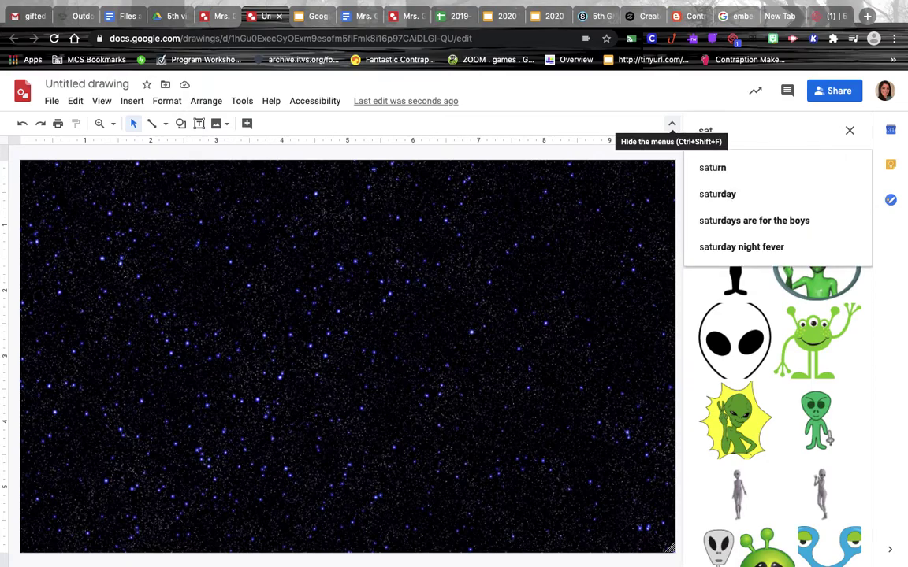
pyautogui.write('urn')
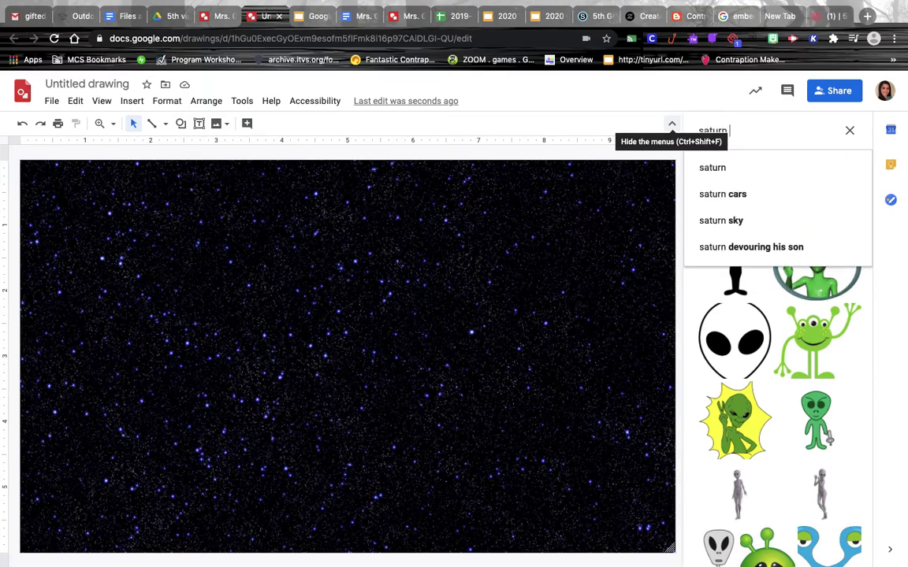
pyautogui.write(' trans')
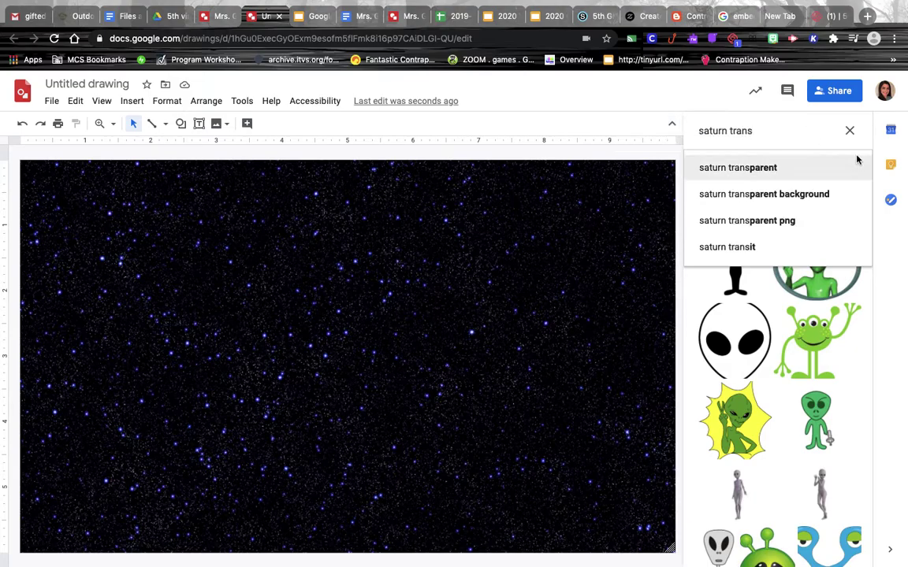
pyautogui.click(796, 170)
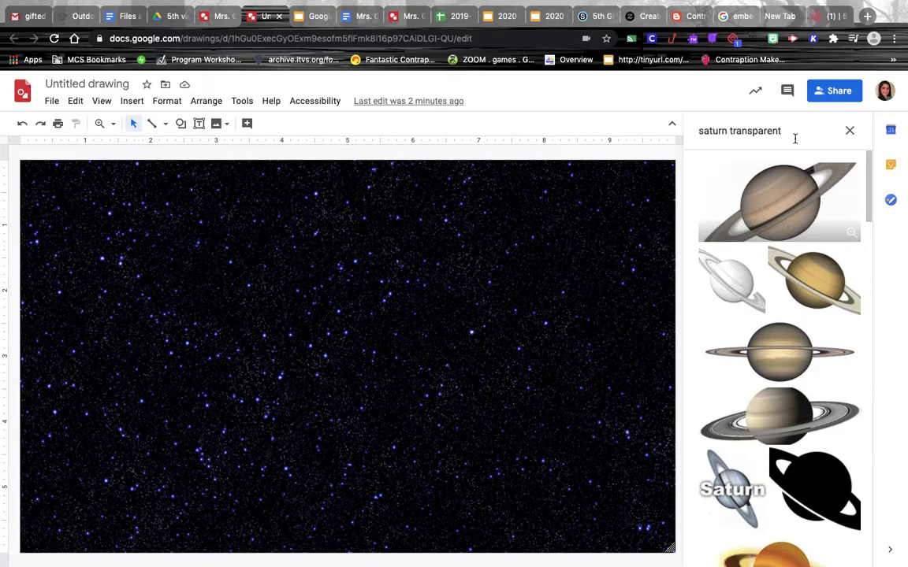
# - Insert the first Saturn result, shrink it and move it to the canvas's upper left
pyautogui.click(774, 193)
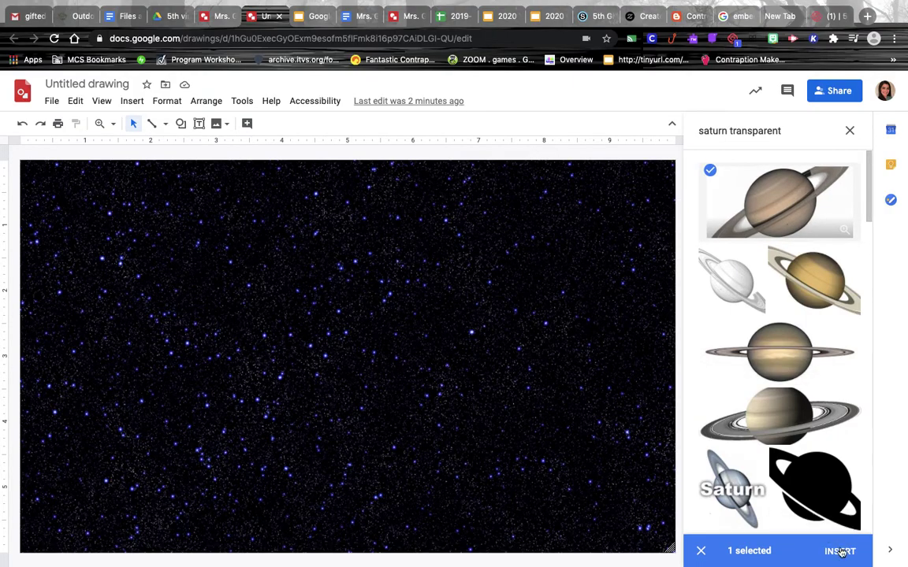
pyautogui.click(840, 552)
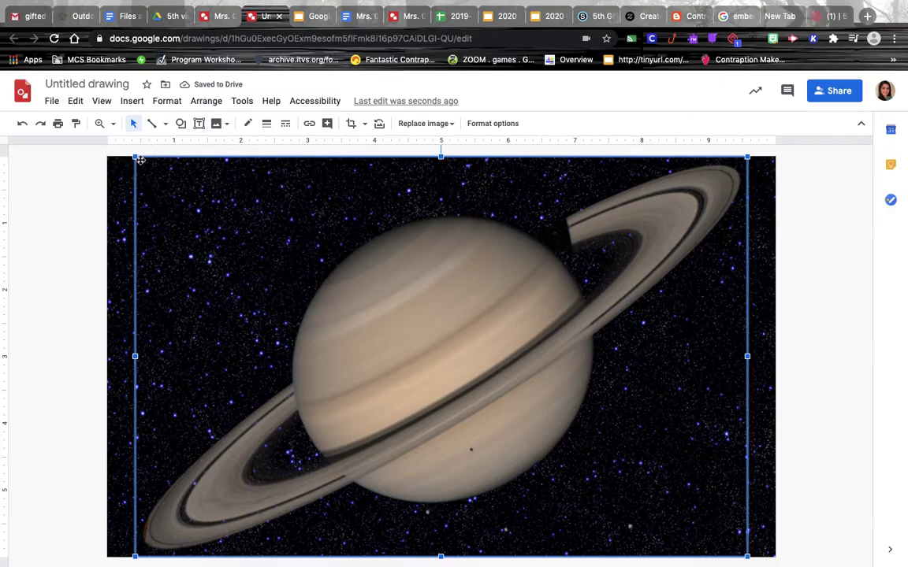
pyautogui.moveTo(135, 157); pyautogui.dragTo(543, 424)
pyautogui.moveTo(629, 454); pyautogui.dragTo(220, 207)
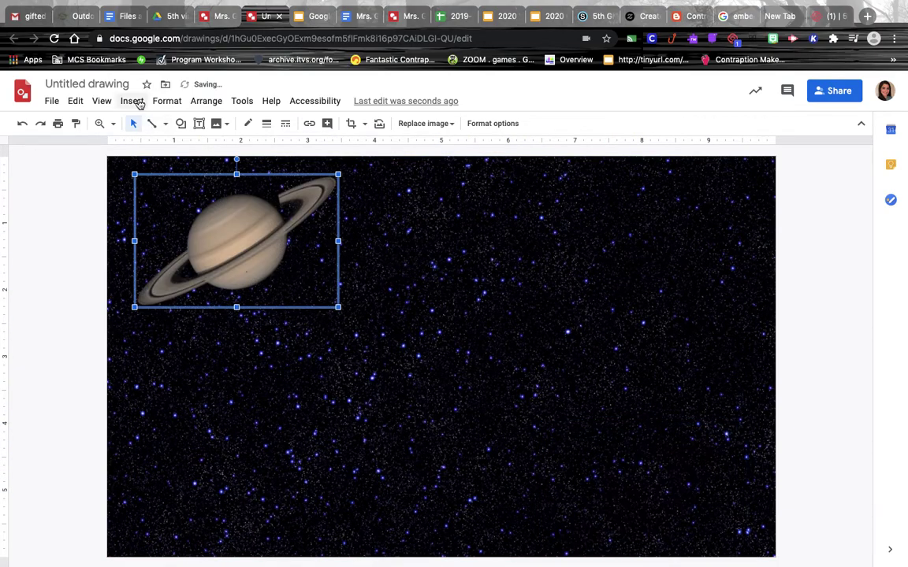
pyautogui.click(131, 101)
# - Search web images for 'book transparent', replacing the Saturn query
pyautogui.moveTo(157, 128)
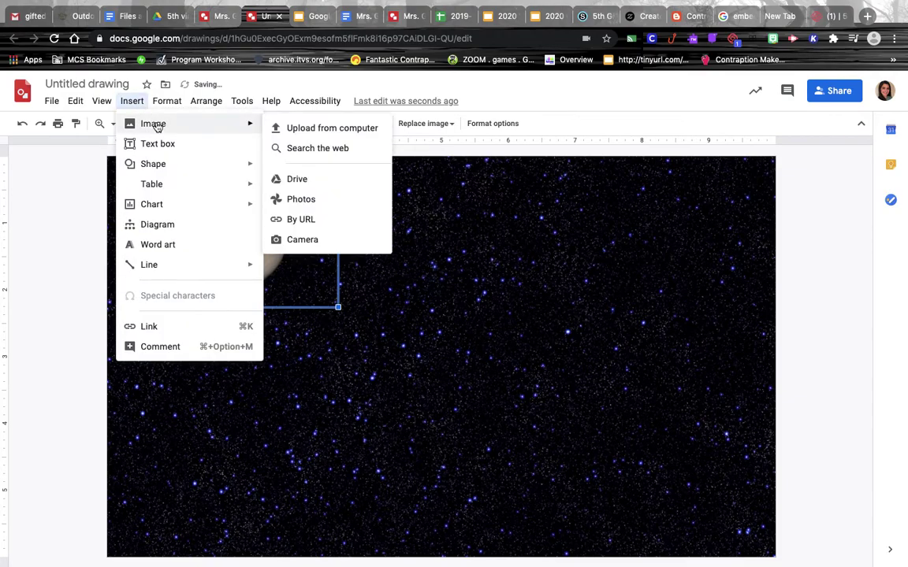
pyautogui.click(316, 148)
pyautogui.click(786, 136)
pyautogui.moveTo(788, 133); pyautogui.dragTo(652, 120)
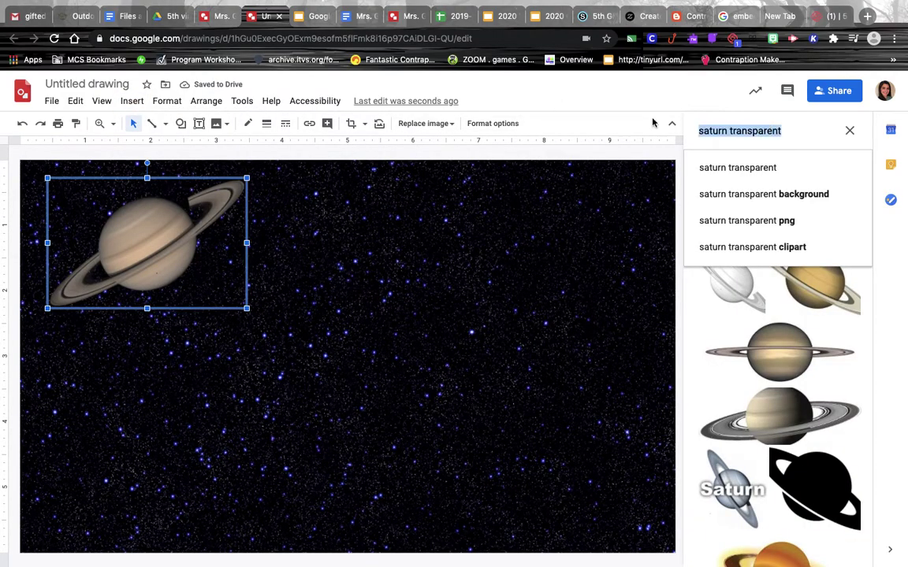
pyautogui.write('book ')
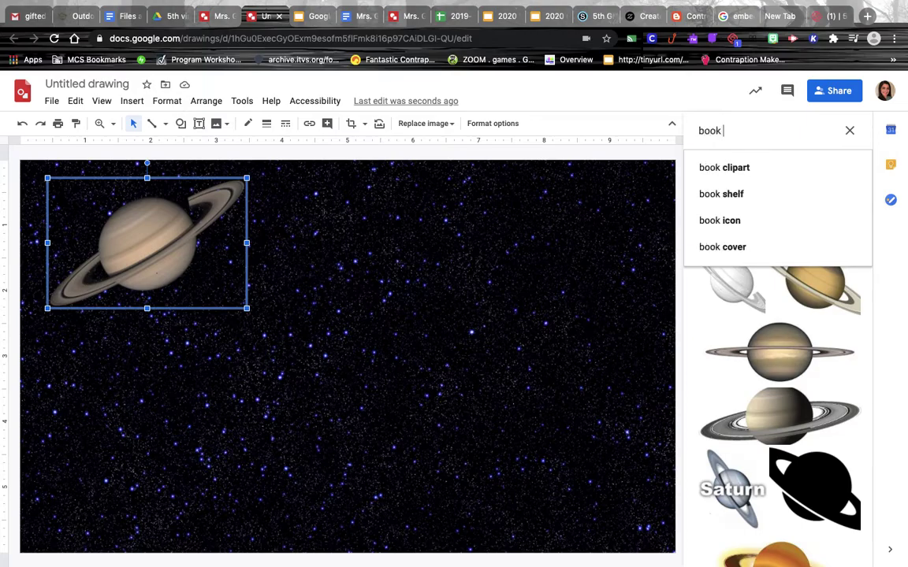
pyautogui.write('trans')
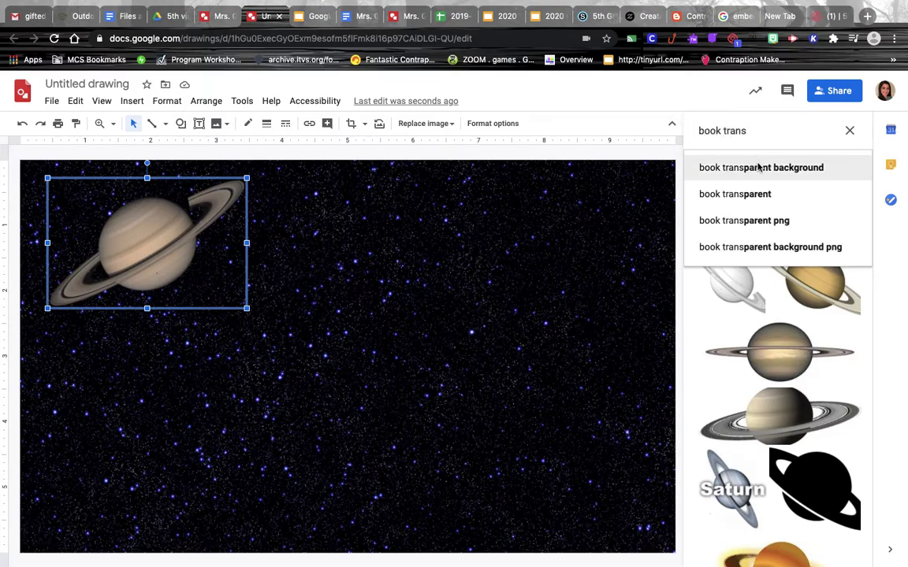
pyautogui.click(757, 166)
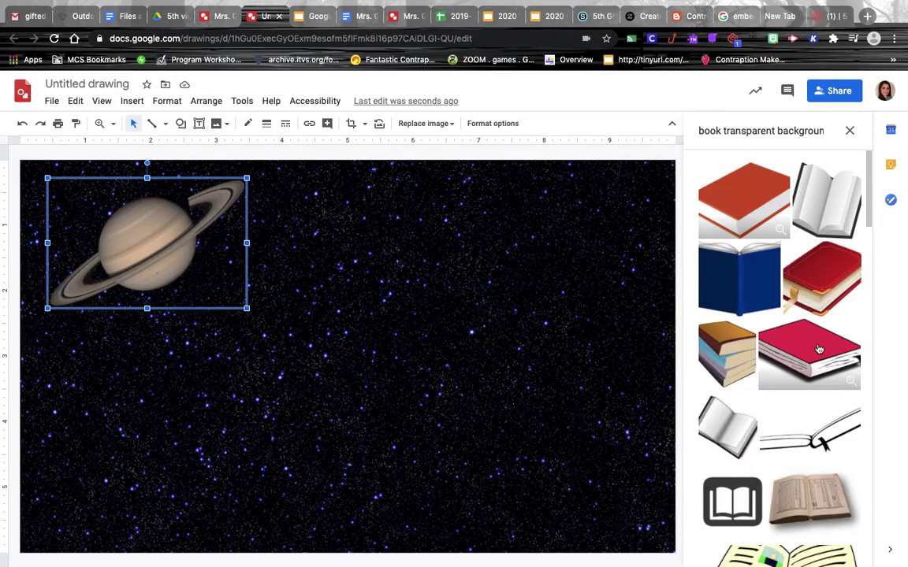
# - Insert the red book image and shrink it
pyautogui.click(818, 350)
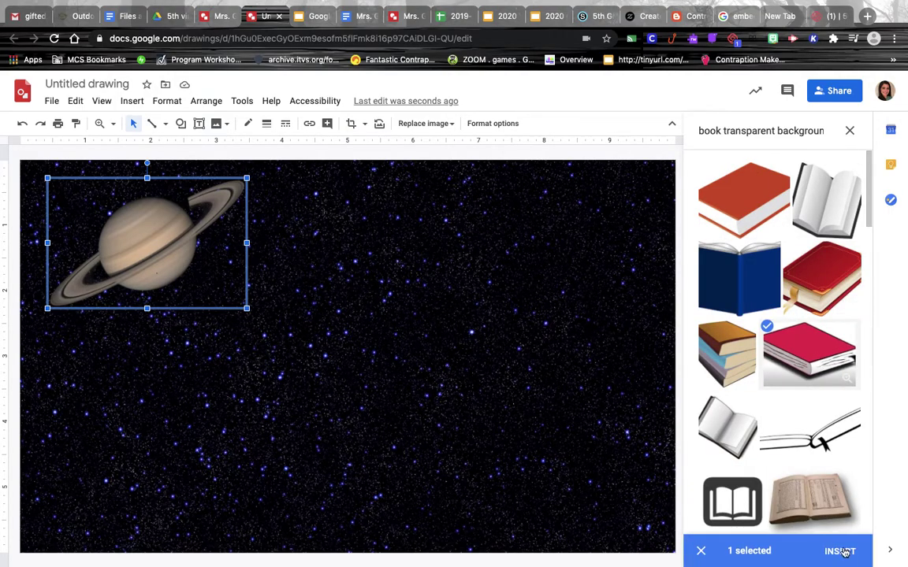
pyautogui.click(840, 552)
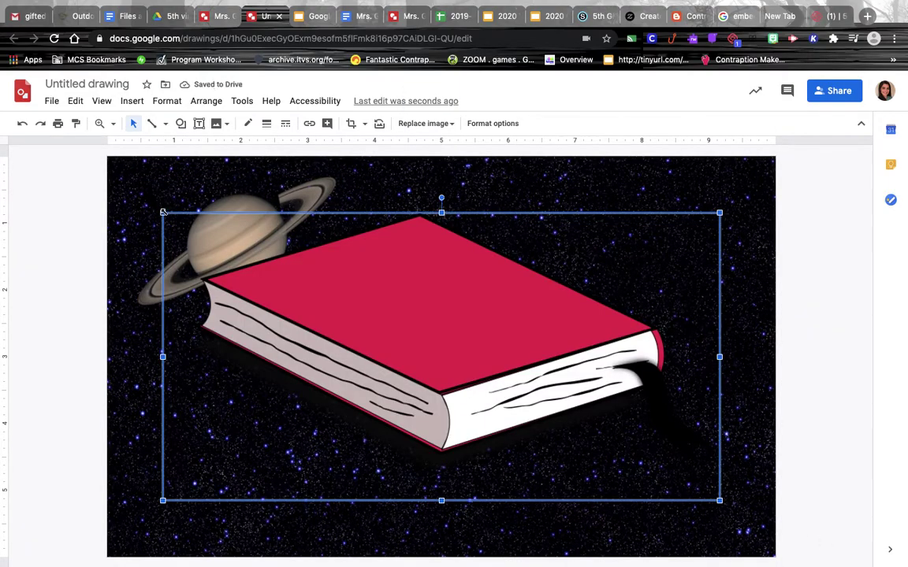
pyautogui.moveTo(163, 213); pyautogui.dragTo(621, 368)
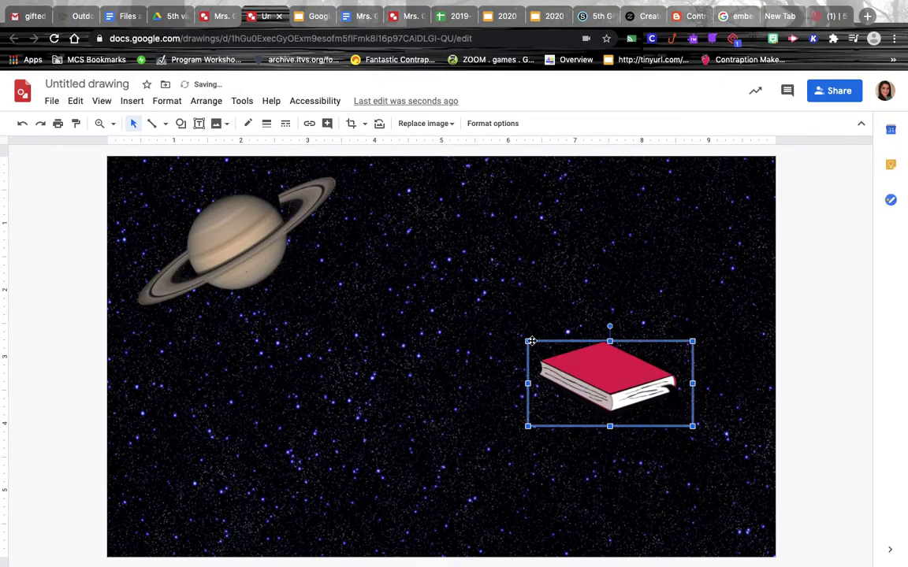
# - Shrink the red book a little more and flip it horizontally
pyautogui.moveTo(538, 343); pyautogui.dragTo(558, 356)
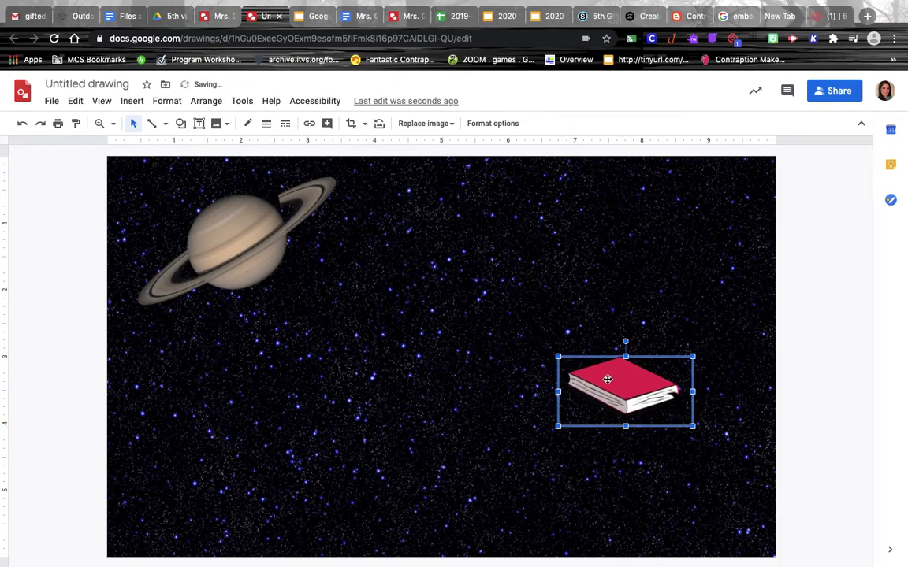
pyautogui.rightClick(607, 379)
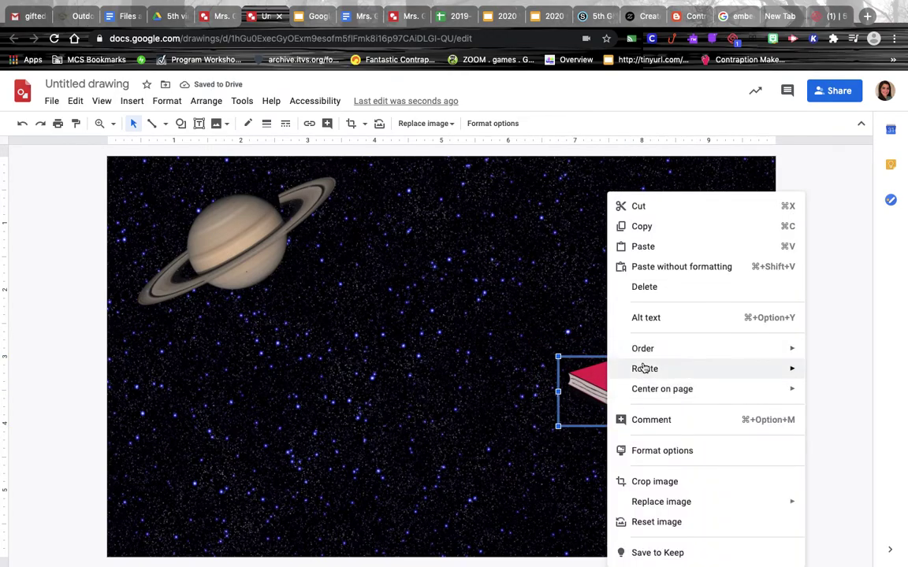
pyautogui.moveTo(644, 368)
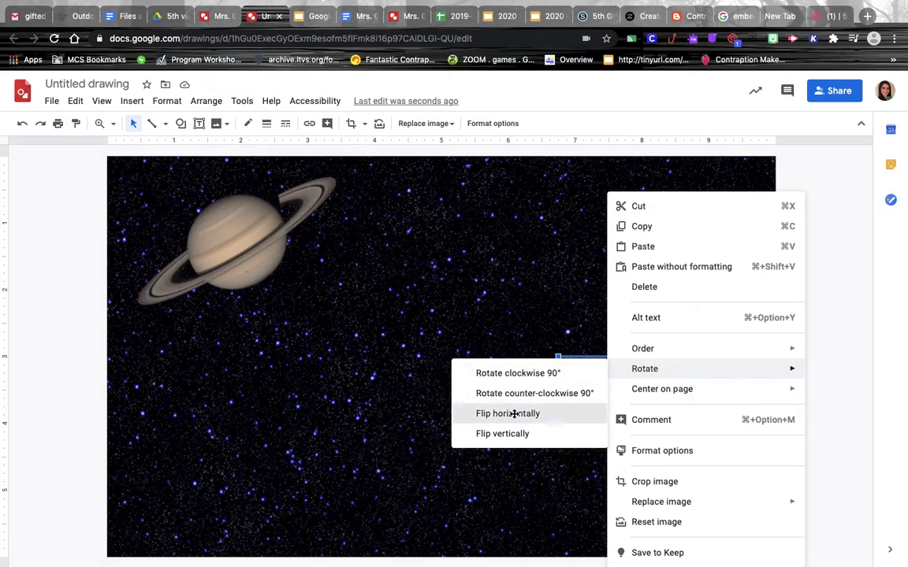
pyautogui.click(513, 415)
pyautogui.rightClick(624, 390)
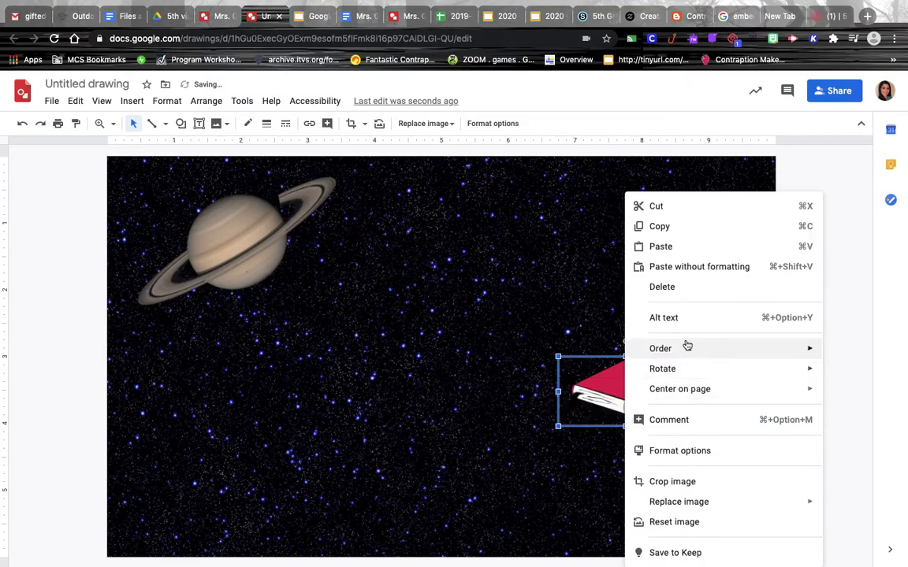
pyautogui.moveTo(689, 377)
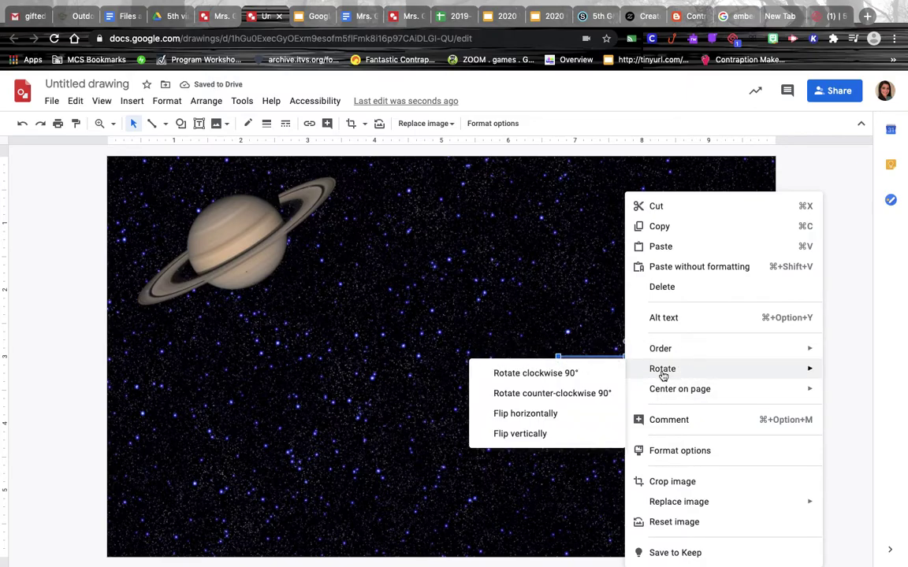
pyautogui.click(514, 415)
# - Tilt the book about 25 degrees and nudge it slightly higher
pyautogui.click(489, 410)
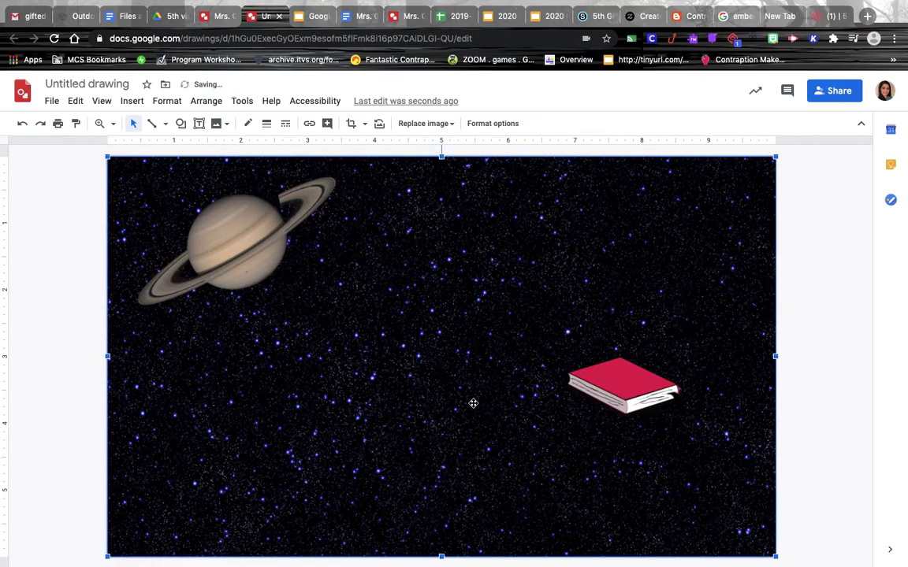
pyautogui.click(565, 363)
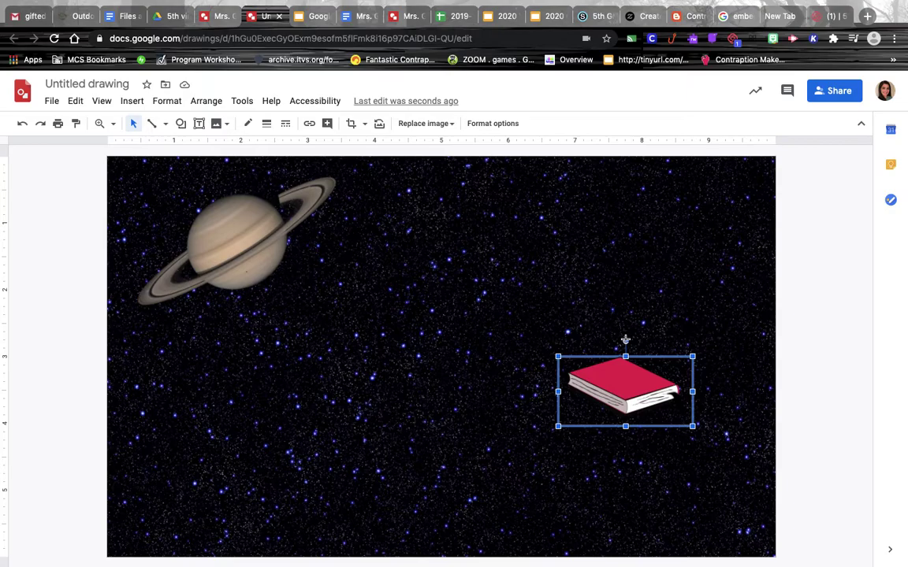
pyautogui.moveTo(627, 340); pyautogui.dragTo(644, 344)
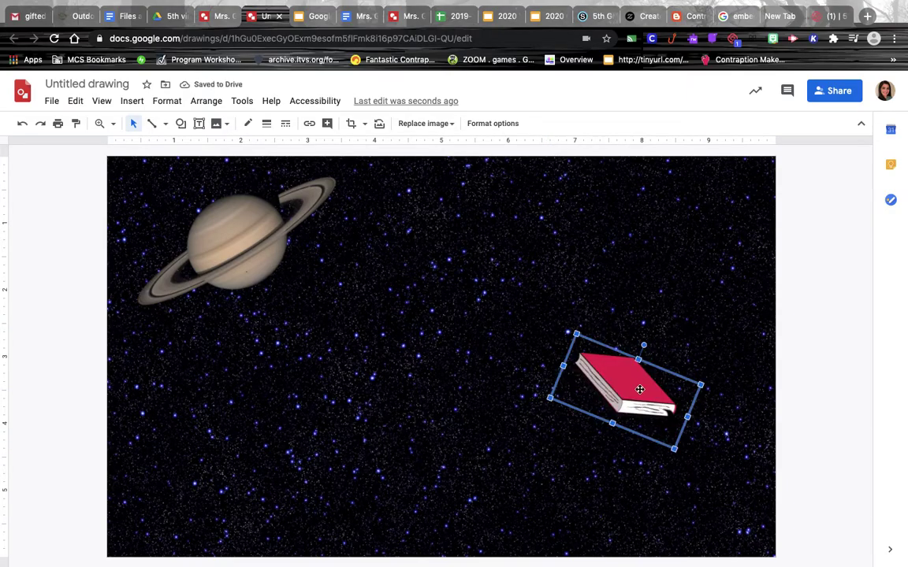
pyautogui.moveTo(640, 380); pyautogui.dragTo(647, 343)
# - Search web images for 'alien transparent' and insert the waving green three-eyed alien
pyautogui.click(132, 101)
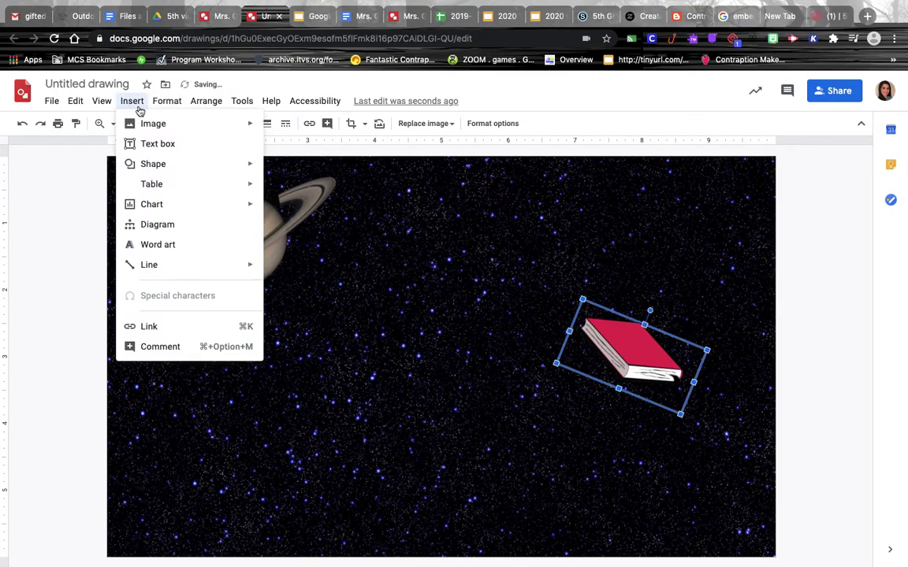
pyautogui.moveTo(153, 126)
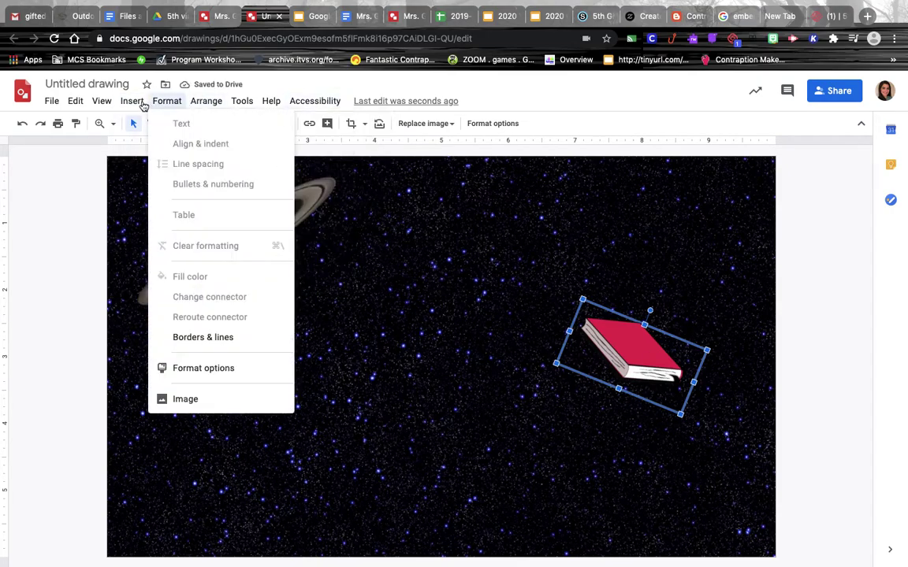
pyautogui.moveTo(229, 129)
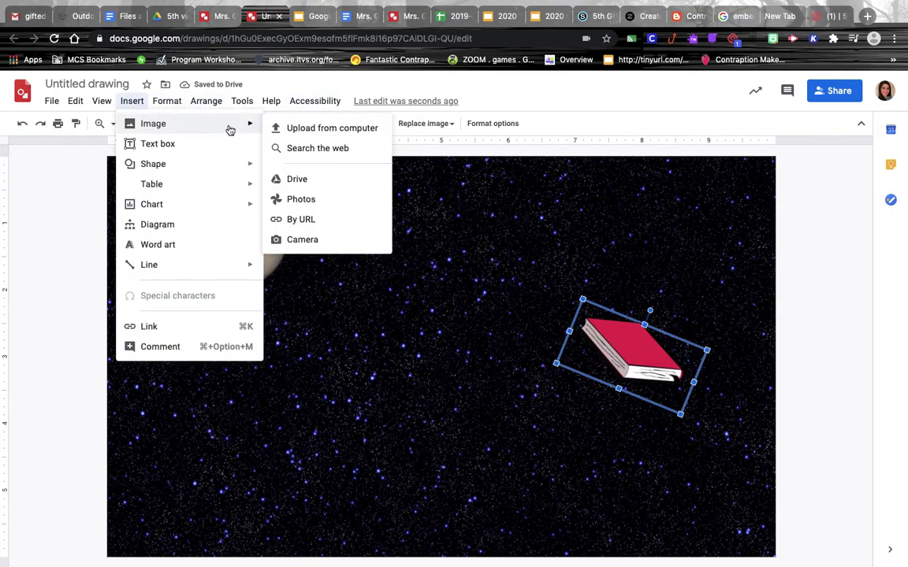
pyautogui.click(304, 148)
pyautogui.click(821, 130)
pyautogui.moveTo(821, 130); pyautogui.dragTo(664, 97)
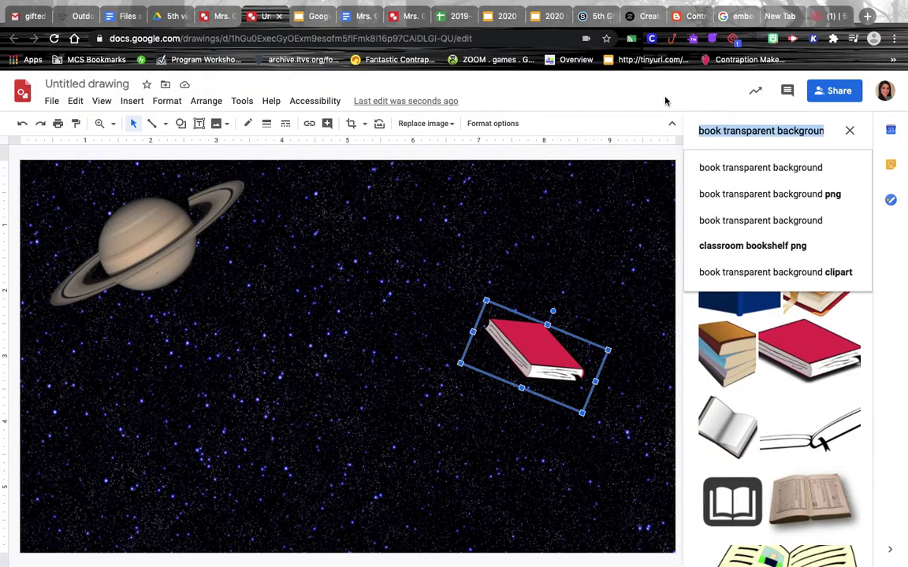
pyautogui.write('alien')
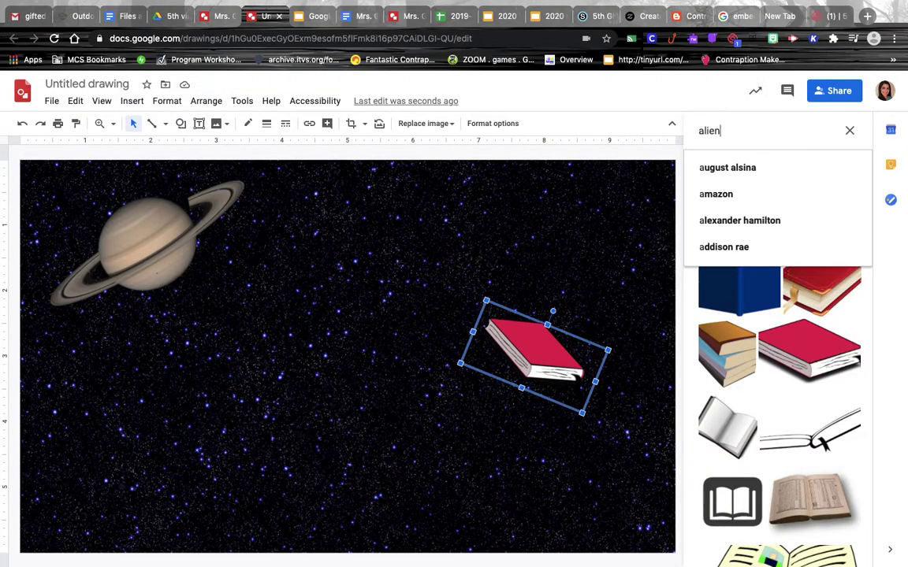
pyautogui.write(' tra')
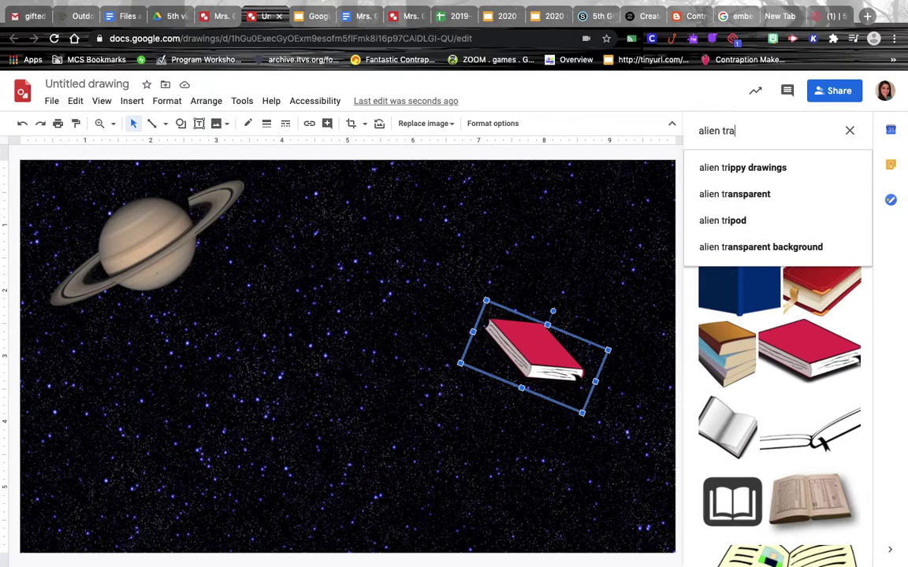
pyautogui.click(777, 167)
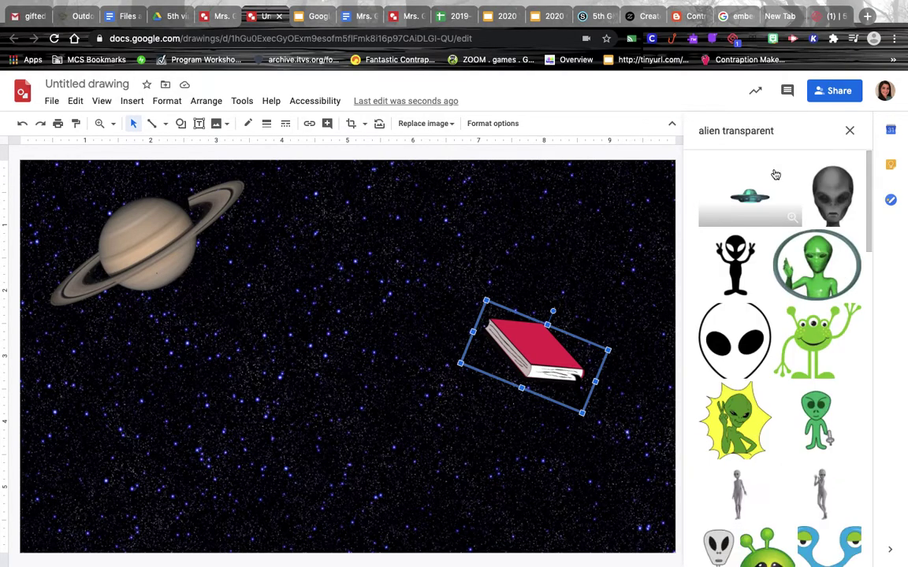
pyautogui.click(824, 341)
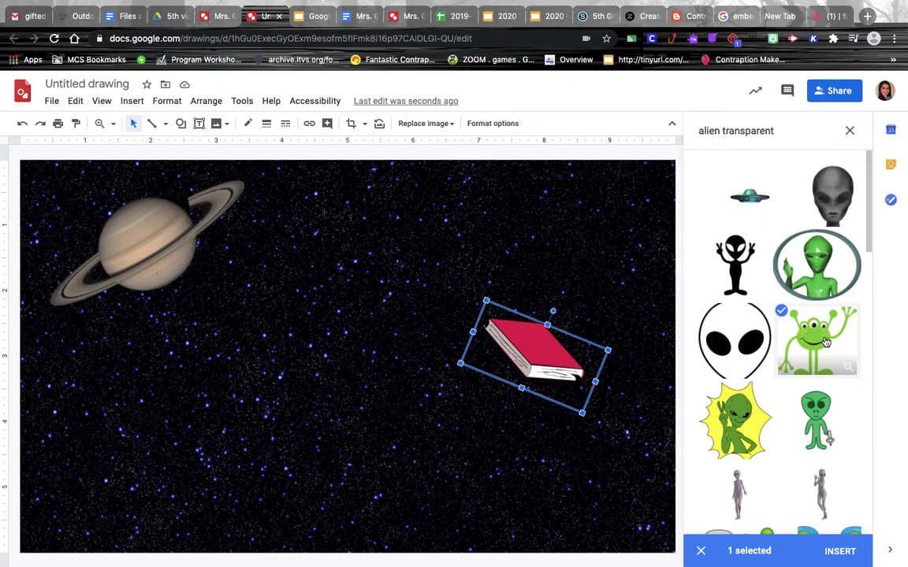
pyautogui.click(838, 551)
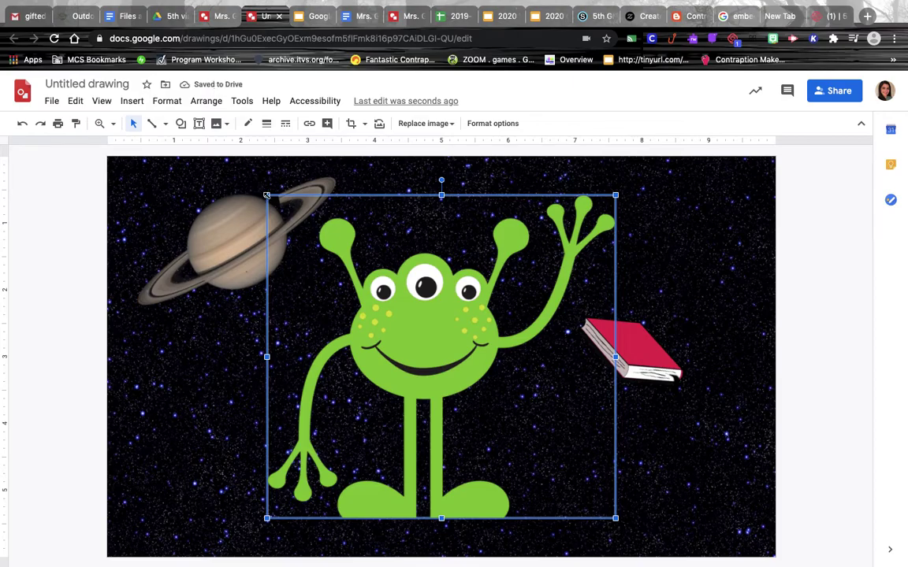
# - Shrink the alien, tilt it slightly clockwise and shift it right toward the book
pyautogui.moveTo(278, 199); pyautogui.dragTo(437, 331)
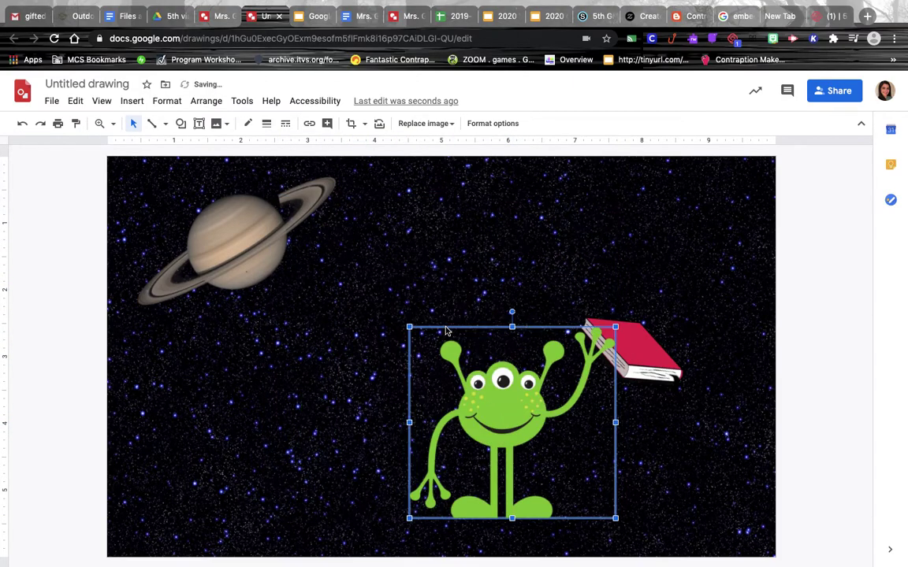
pyautogui.moveTo(501, 381); pyautogui.dragTo(518, 383)
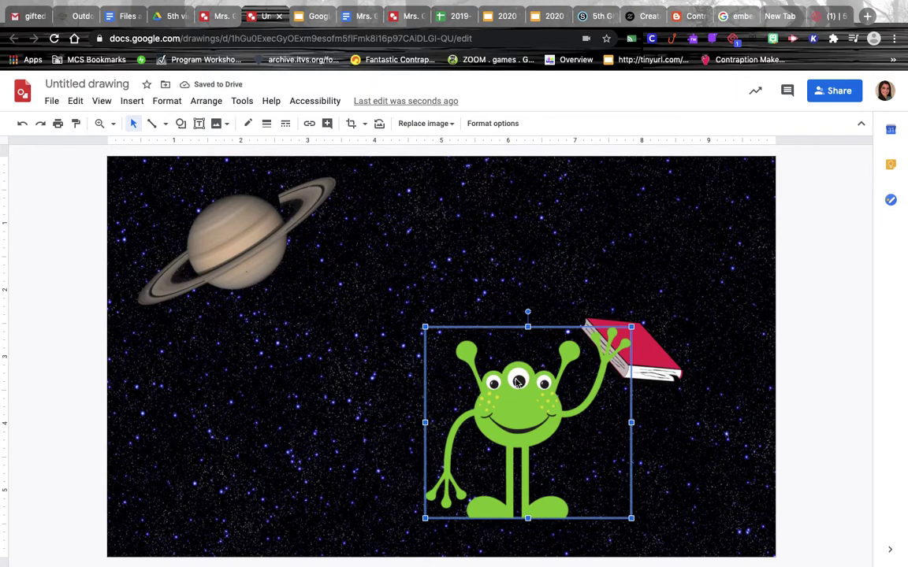
pyautogui.moveTo(526, 313); pyautogui.dragTo(539, 314)
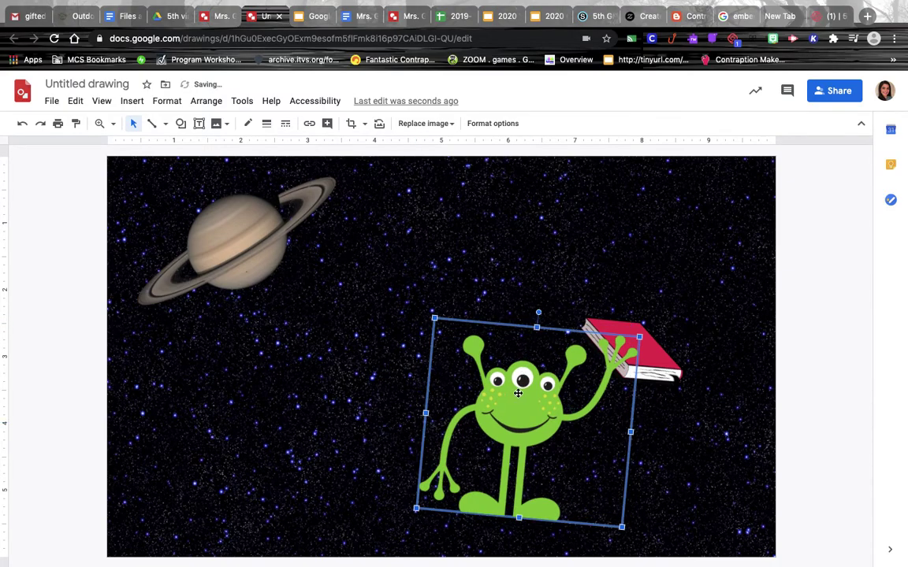
pyautogui.moveTo(517, 396); pyautogui.dragTo(531, 396)
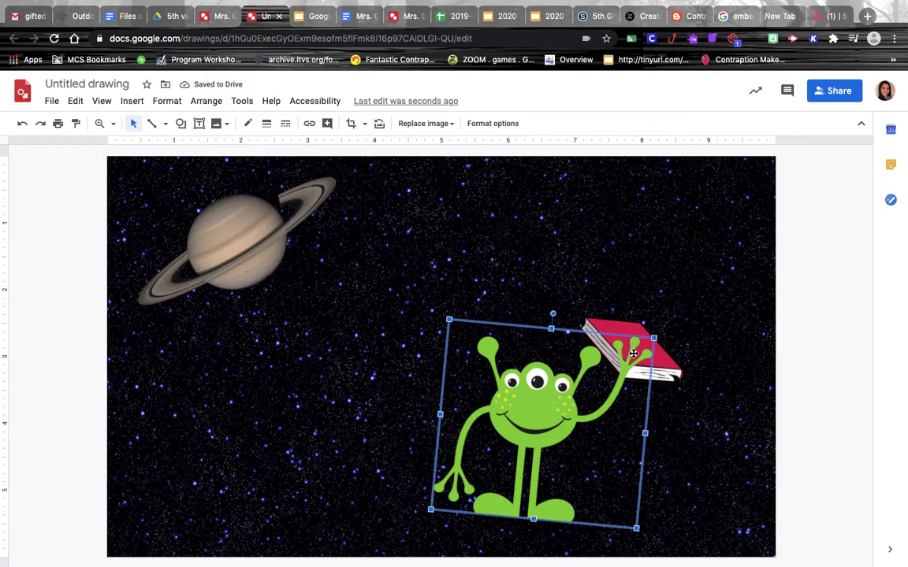
# - Bring the red book to front over the alien's raised hand, then deselect it
pyautogui.click(620, 328)
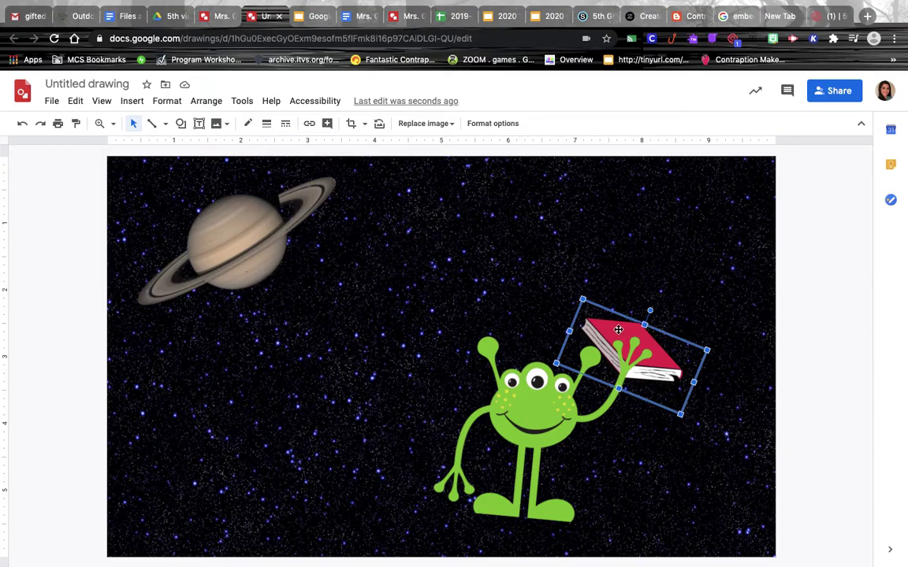
pyautogui.rightClick(619, 328)
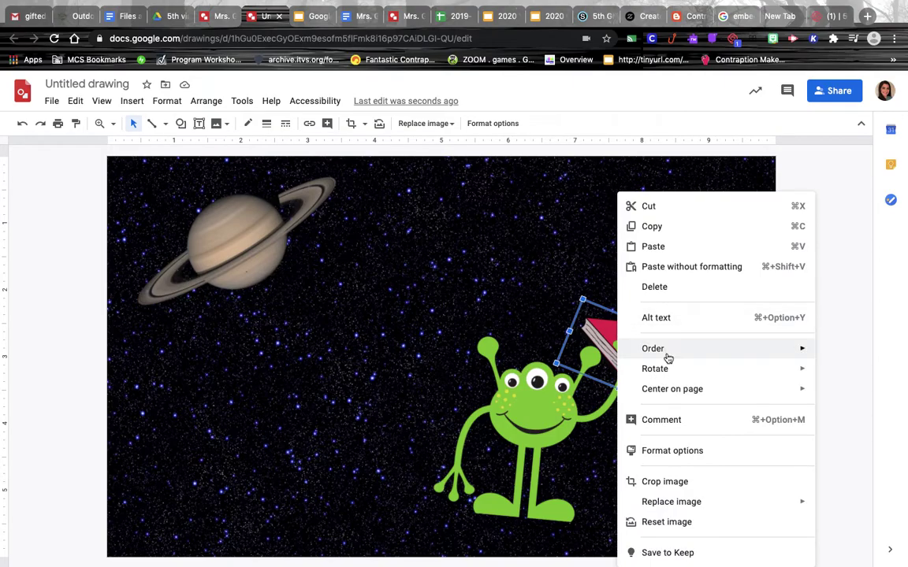
pyautogui.moveTo(695, 356)
pyautogui.click(546, 354)
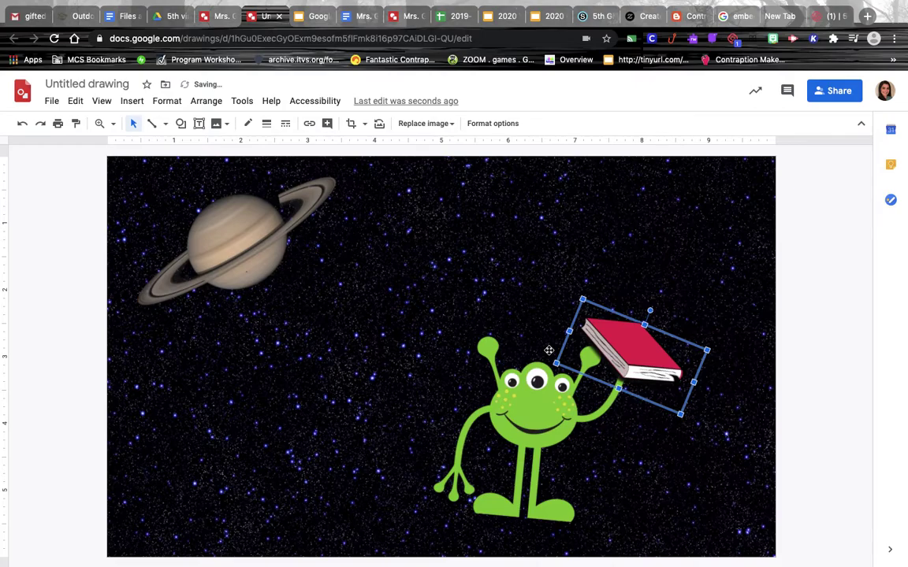
pyautogui.click(704, 268)
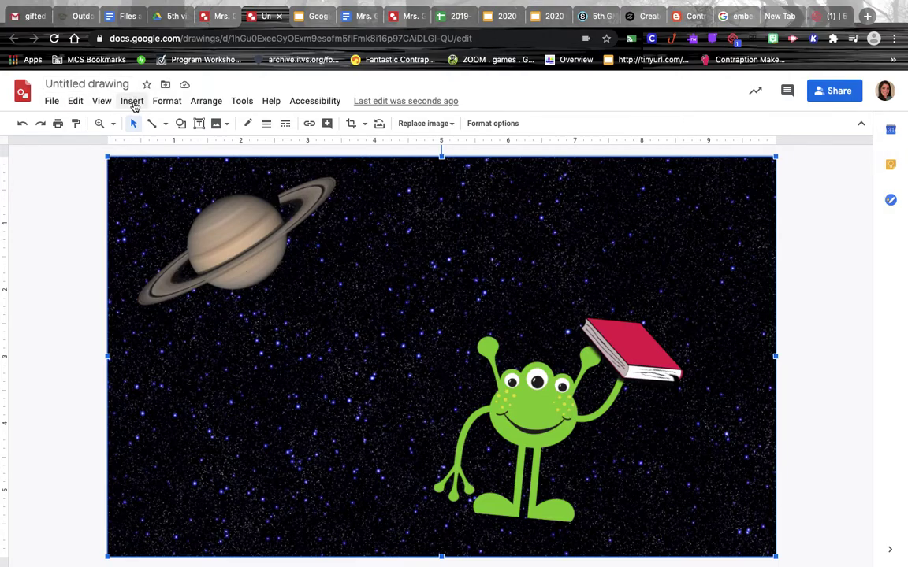
pyautogui.click(133, 103)
pyautogui.moveTo(165, 171)
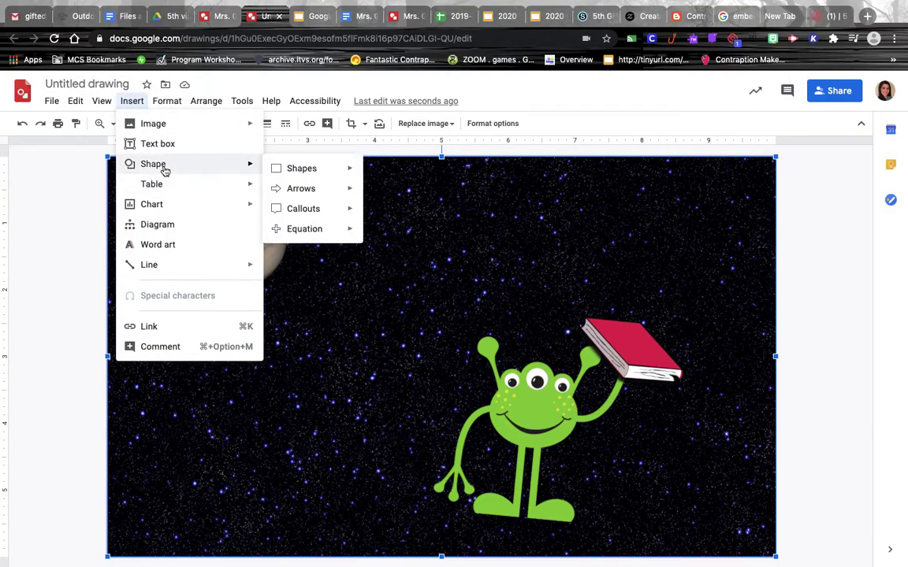
pyautogui.moveTo(300, 170)
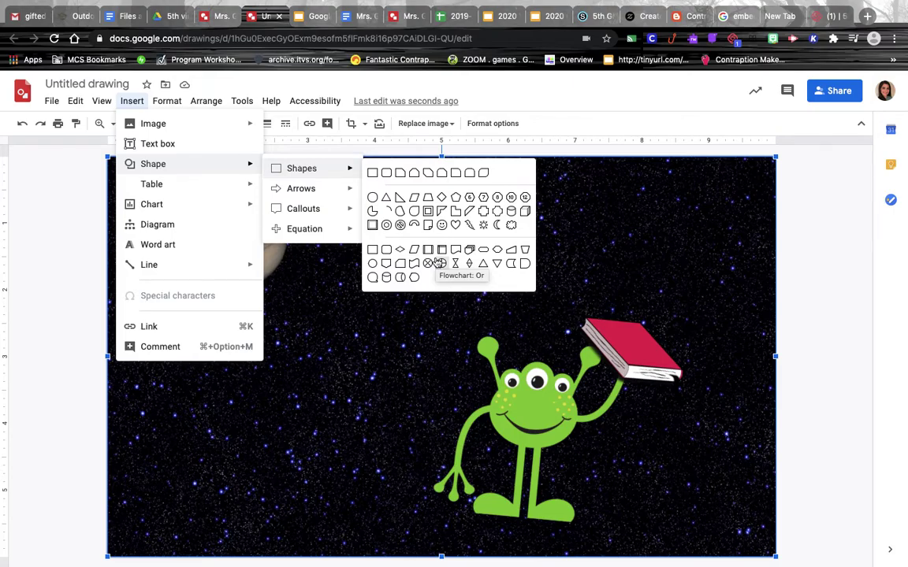
pyautogui.click(803, 278)
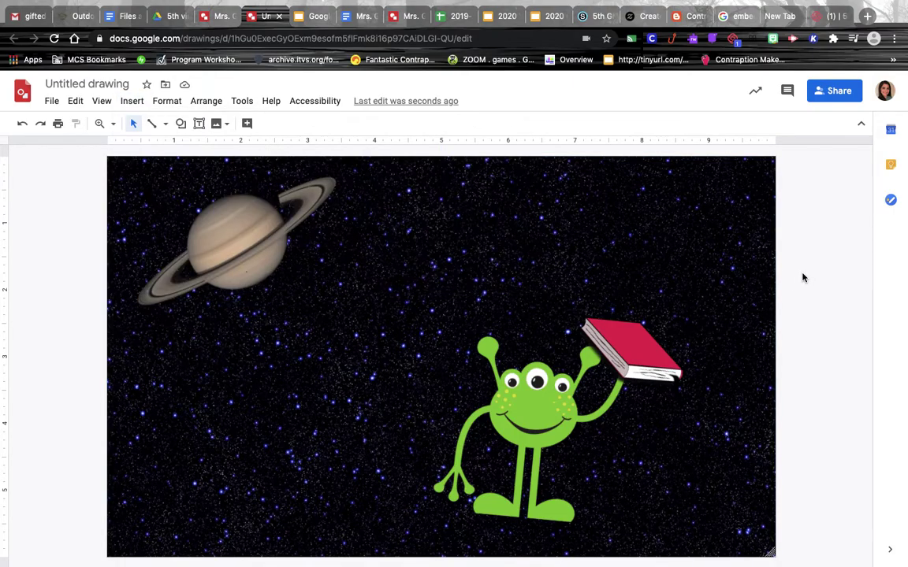